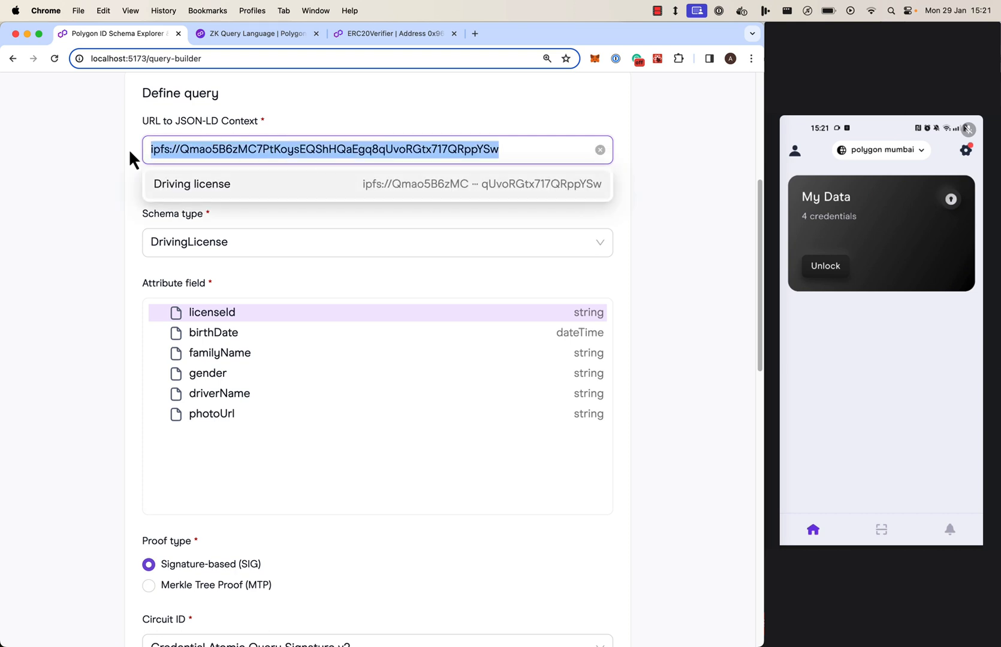
Choose DrivingLicense as the schema type and licenseId as the attribute field for the driving license context URL.
{"action": "left_click", "coordinate": [95, 149]}
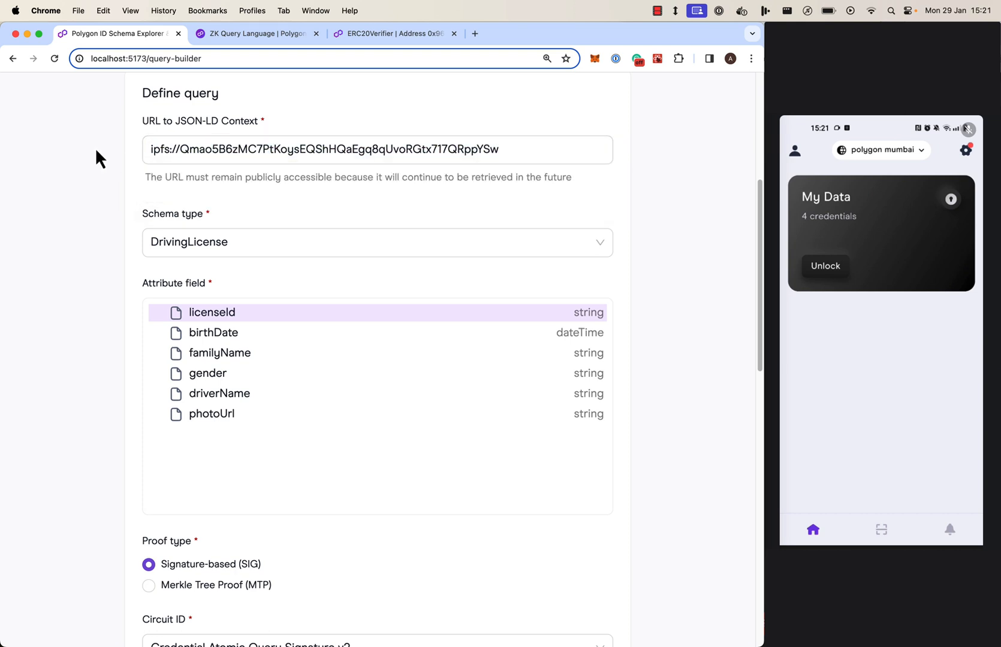
{"action": "left_click", "coordinate": [296, 247]}
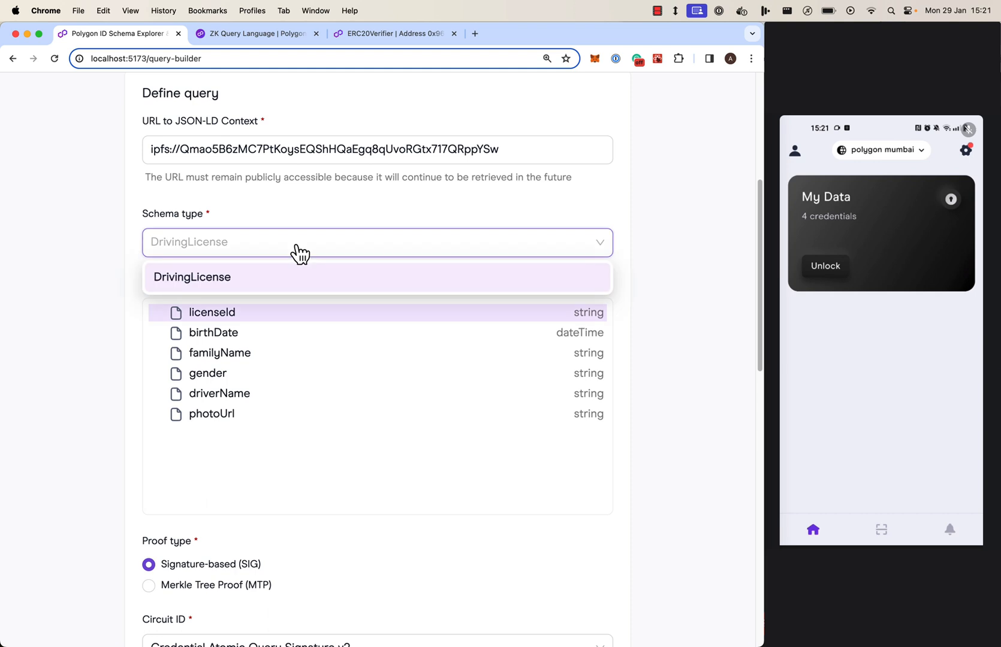
{"action": "left_click", "coordinate": [228, 281]}
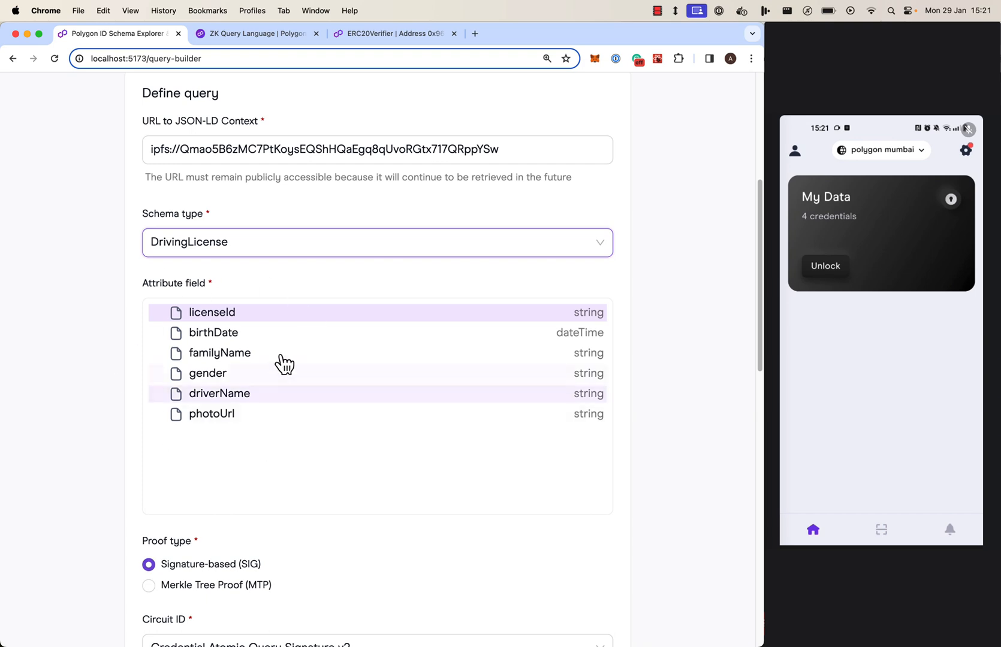
{"action": "left_click", "coordinate": [222, 315]}
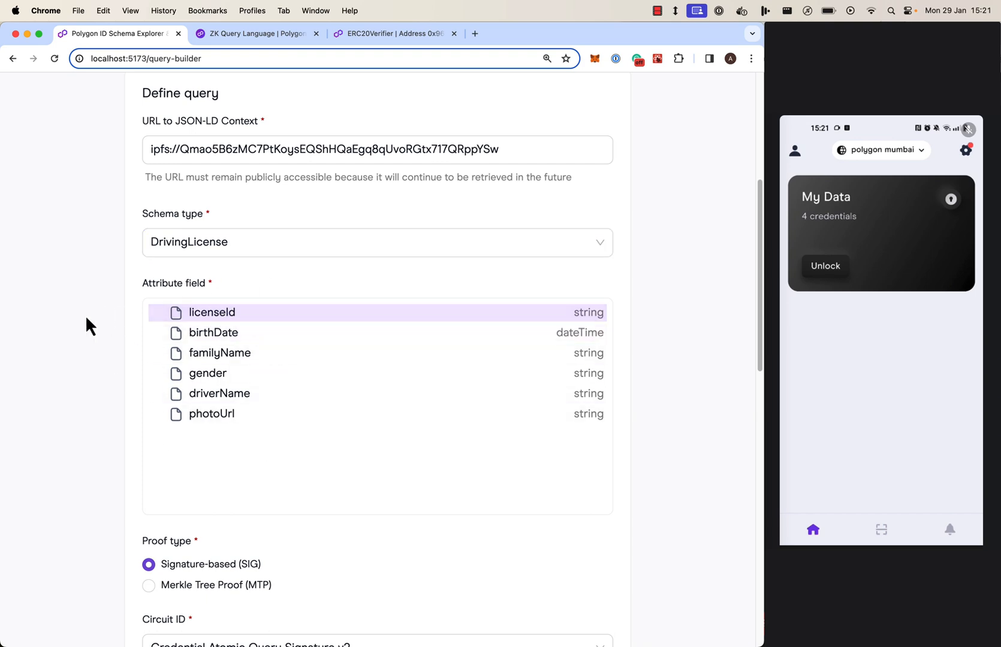
Keep the Signature-based (SIG) proof type and choose Credential Atomic Query Signature v2 as the Circuit ID.
{"action": "scroll", "coordinate": [87, 319], "scroll_direction": "down", "scroll_amount": 5}
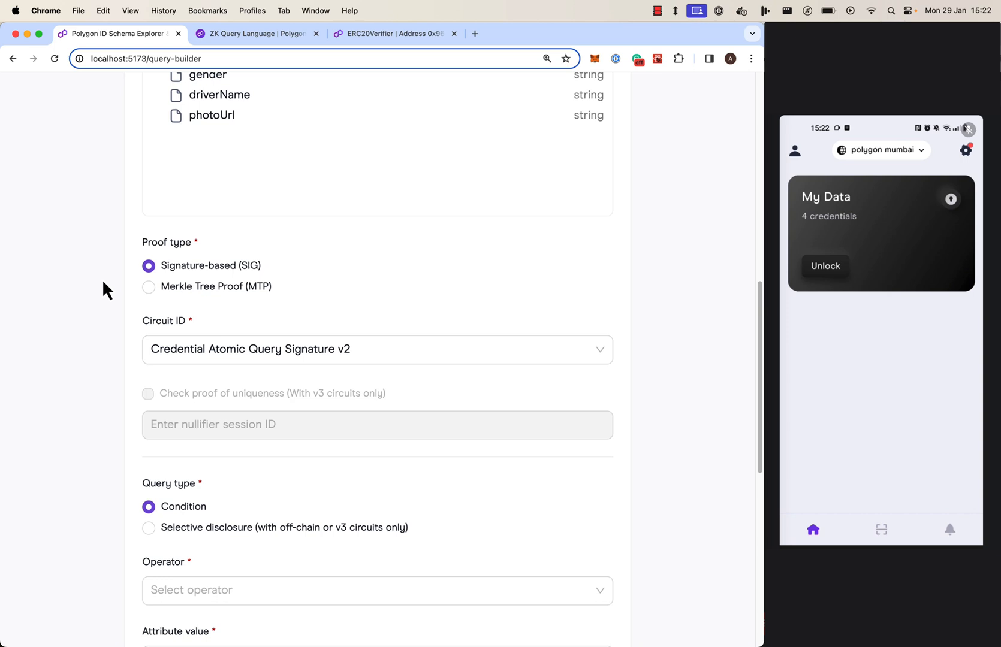
{"action": "left_click_drag", "start_coordinate": [242, 271], "coordinate": [258, 273]}
{"action": "left_click", "coordinate": [111, 264]}
{"action": "scroll", "coordinate": [110, 272], "scroll_direction": "down", "scroll_amount": 3}
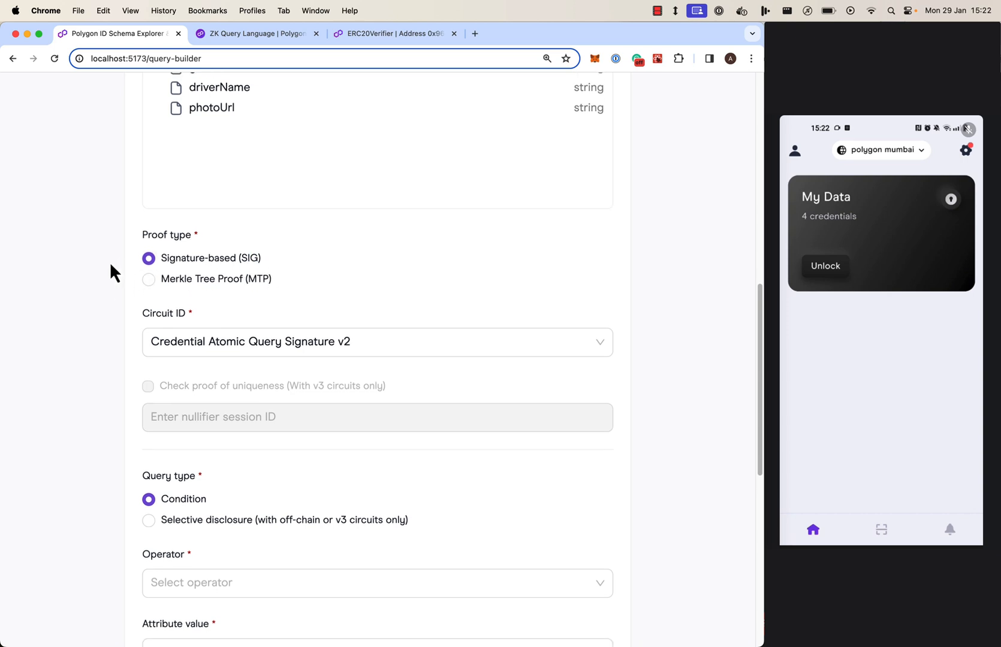
{"action": "left_click", "coordinate": [155, 277]}
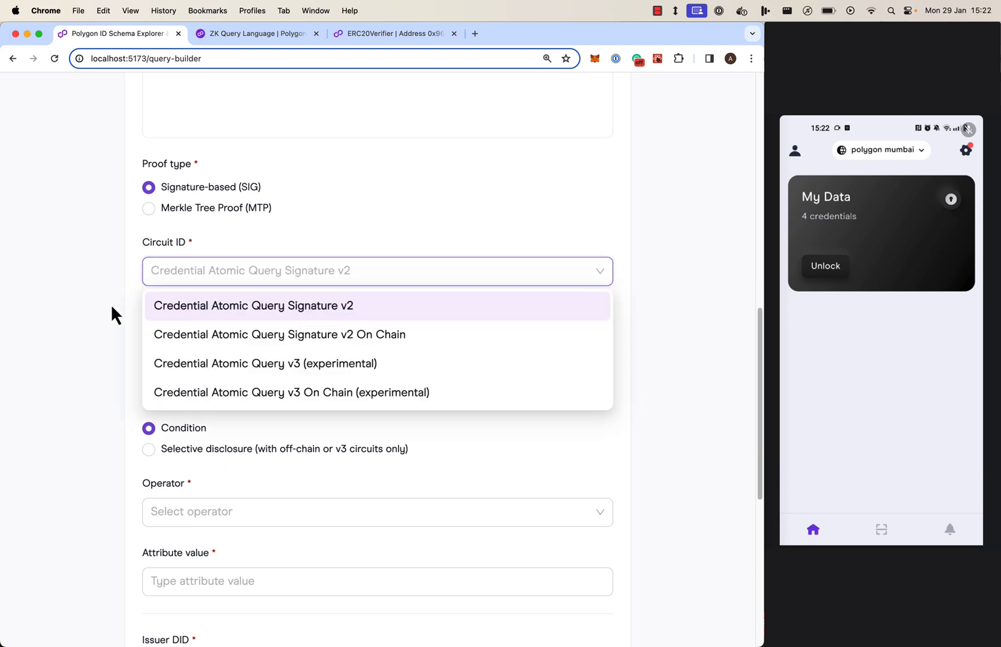
{"action": "left_click", "coordinate": [154, 306]}
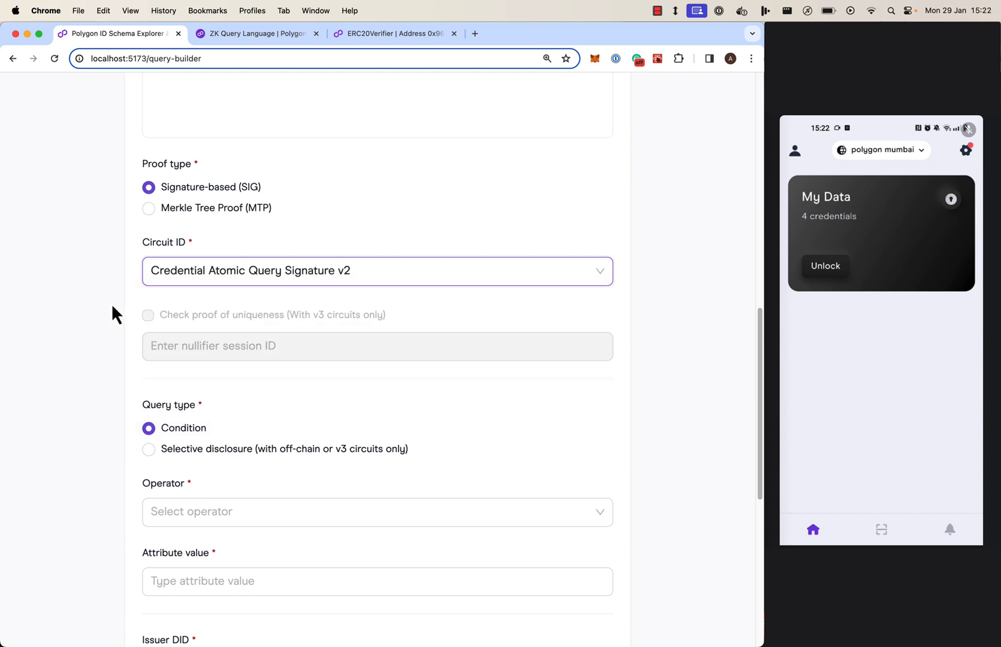
{"action": "mouse_move", "coordinate": [260, 327]}
Set the condition's operator to Equal to and enter the license ID as the attribute value.
{"action": "scroll", "coordinate": [94, 348], "scroll_direction": "down", "scroll_amount": 5}
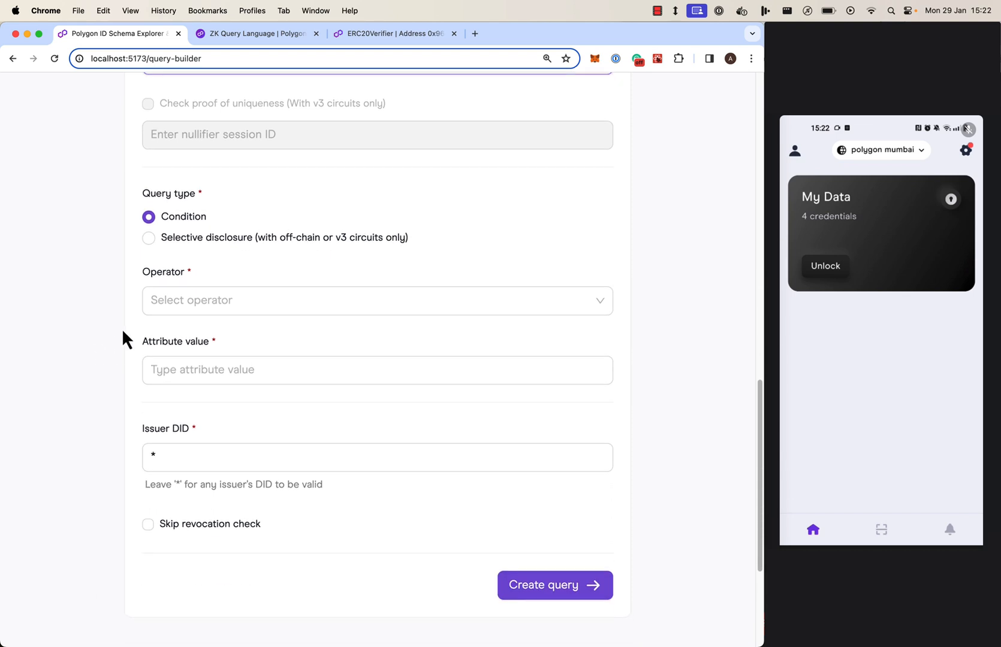
{"action": "left_click", "coordinate": [155, 305]}
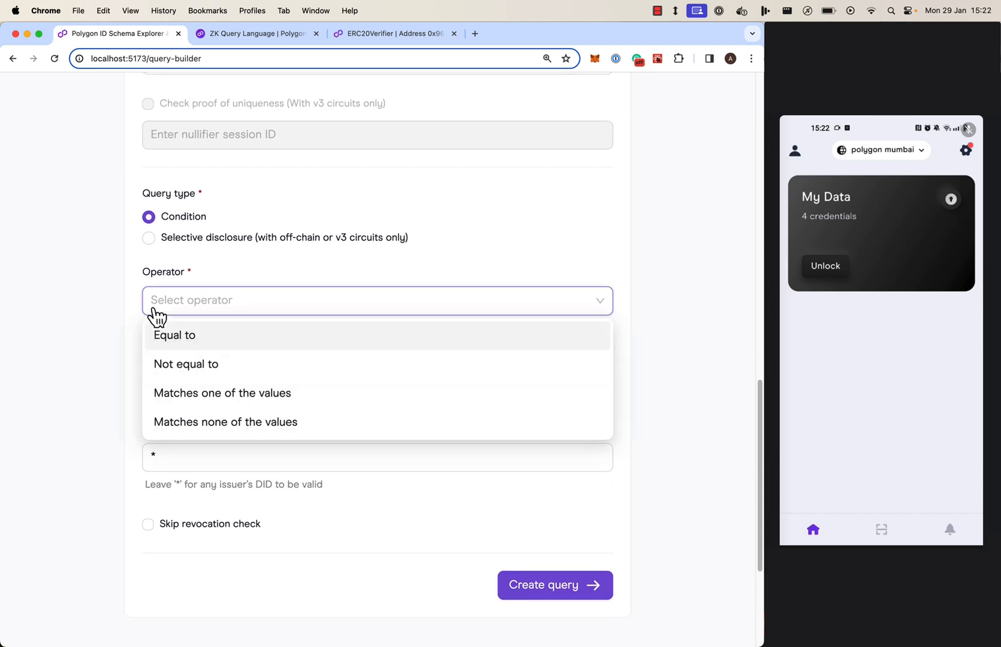
{"action": "left_click", "coordinate": [219, 340]}
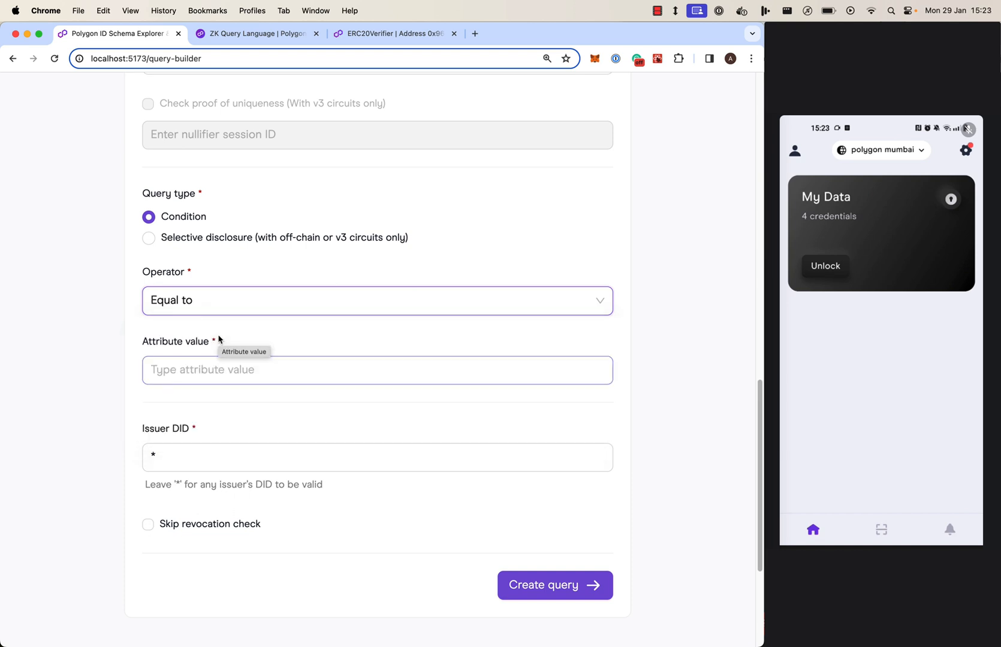
{"action": "left_click", "coordinate": [211, 367]}
{"action": "type", "text": "12345"}
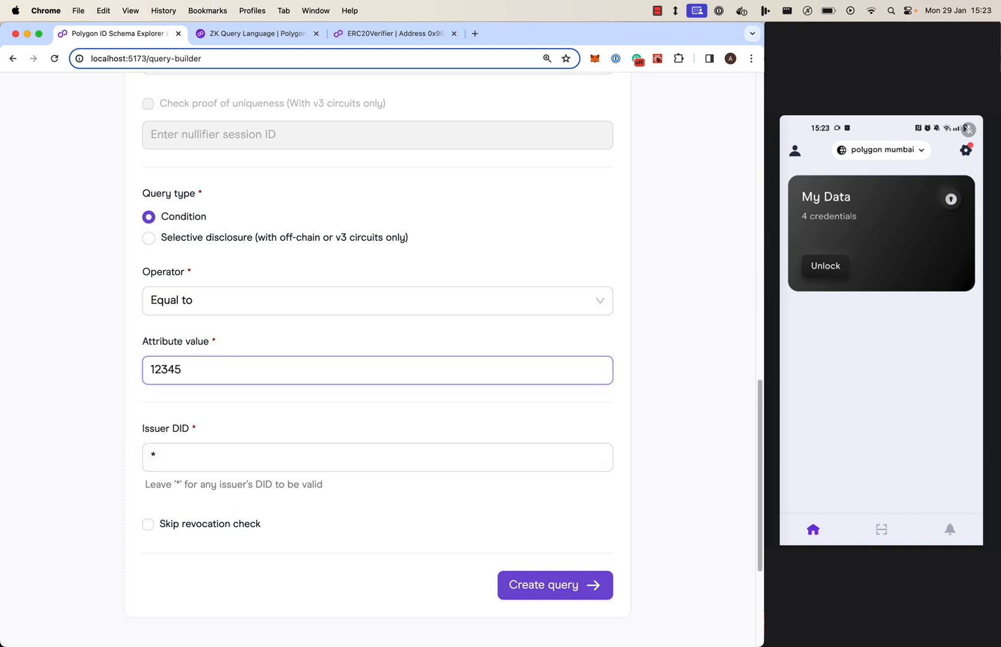
{"action": "left_click", "coordinate": [110, 367]}
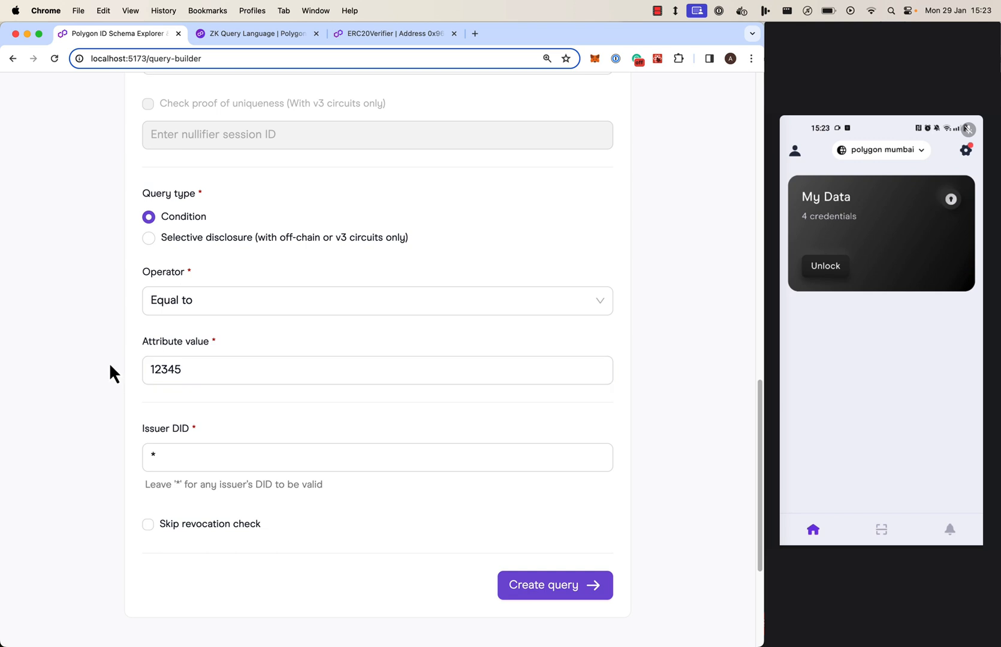
Create the off-chain query and run its test to generate the verification QR code.
{"action": "scroll", "coordinate": [108, 366], "scroll_direction": "down", "scroll_amount": 5}
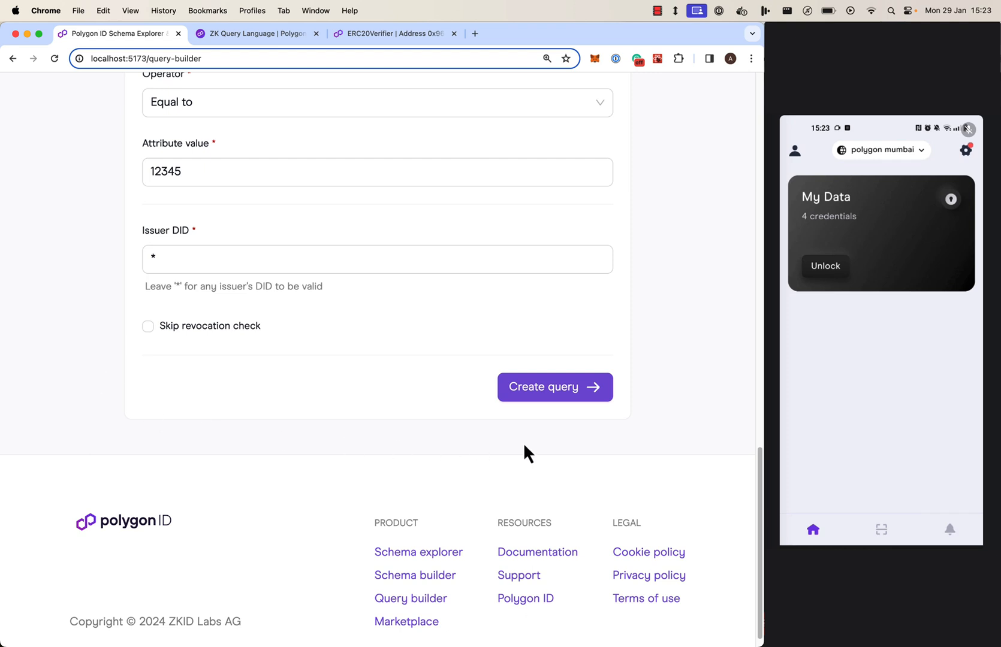
{"action": "left_click", "coordinate": [561, 393]}
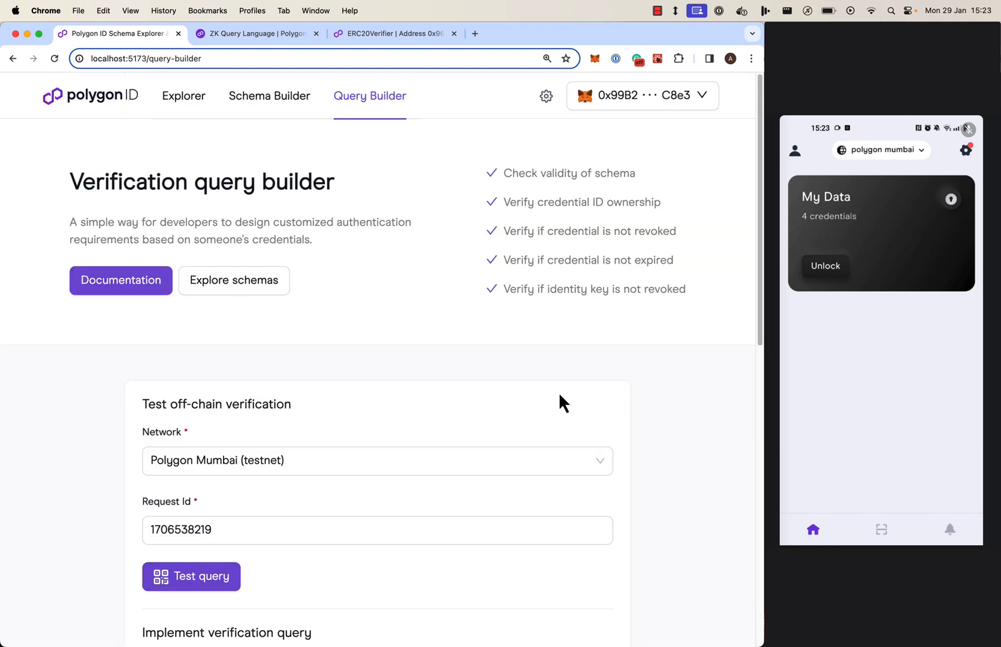
{"action": "scroll", "coordinate": [691, 383], "scroll_direction": "down", "scroll_amount": 5}
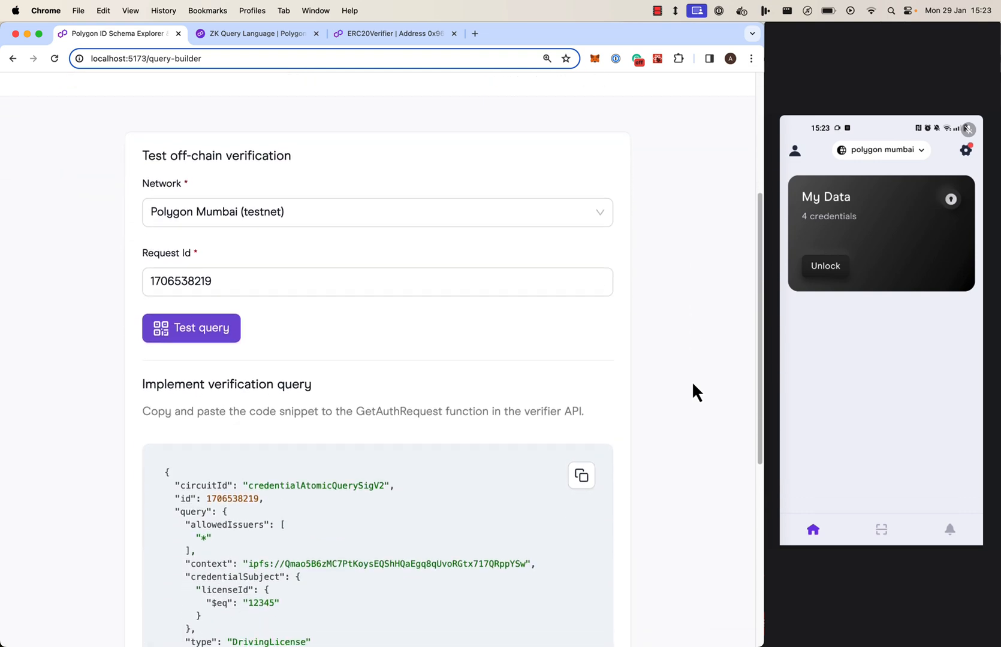
{"action": "left_click", "coordinate": [198, 336]}
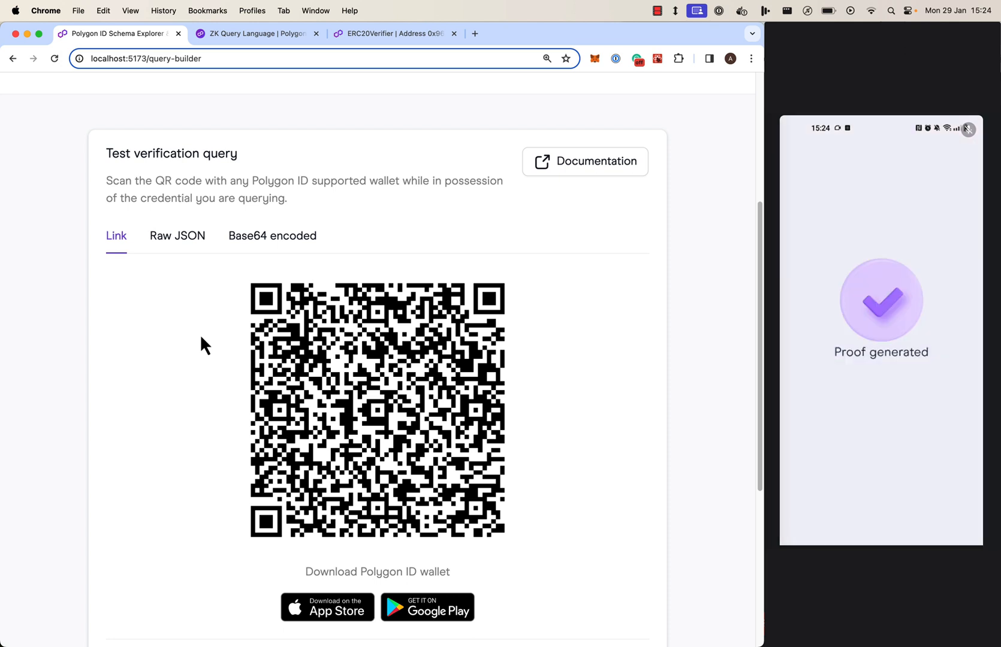
Review the credential proof in the JWZ Validator, then close that page.
{"action": "left_click", "coordinate": [378, 305]}
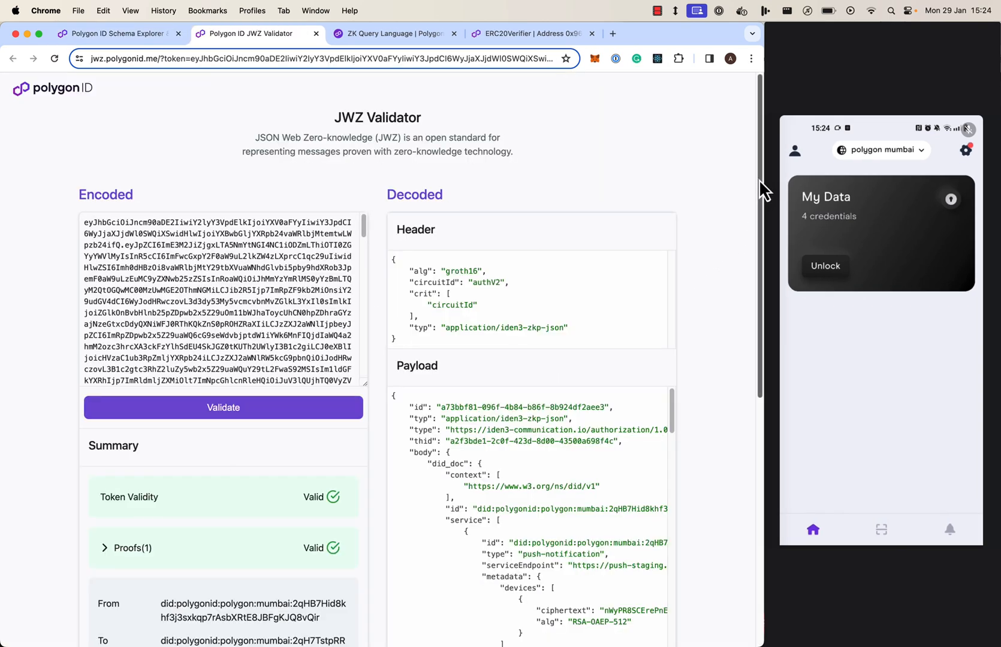
{"action": "mouse_move", "coordinate": [759, 179]}
{"action": "left_mouse_down"}
{"action": "mouse_move", "coordinate": [763, 292]}
{"action": "mouse_move", "coordinate": [745, 377]}
{"action": "mouse_move", "coordinate": [757, 442]}
{"action": "mouse_move", "coordinate": [775, 306]}
{"action": "mouse_move", "coordinate": [769, 175]}
{"action": "left_mouse_up"}
{"action": "left_click", "coordinate": [316, 33]}
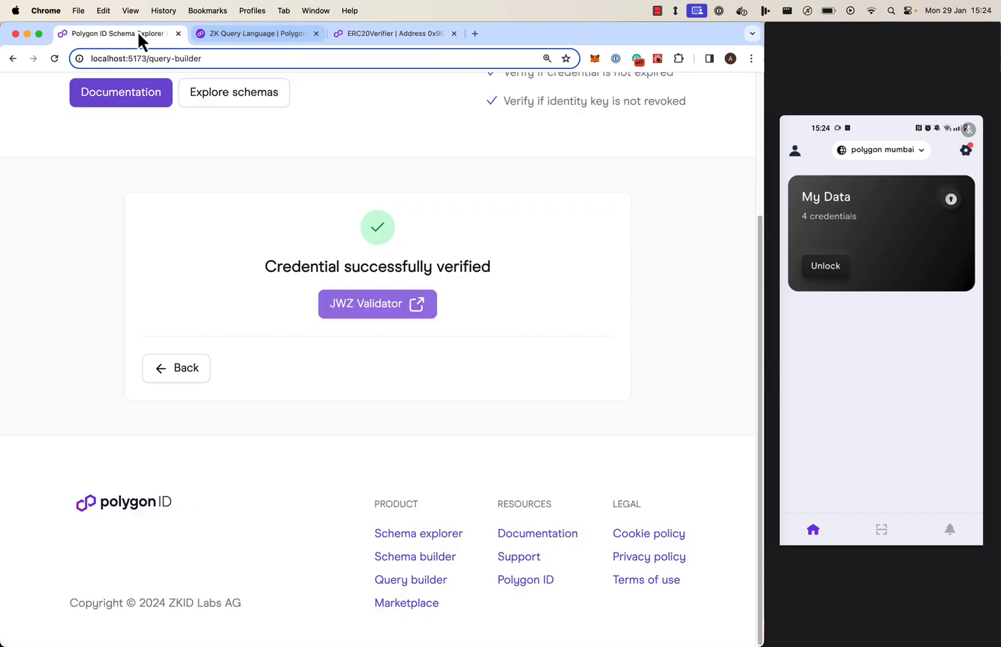
Return to the query definition and change the Circuit ID to Credential Atomic Query Signature v2 On Chain.
{"action": "left_click", "coordinate": [177, 377]}
{"action": "scroll", "coordinate": [80, 473], "scroll_direction": "down", "scroll_amount": 10}
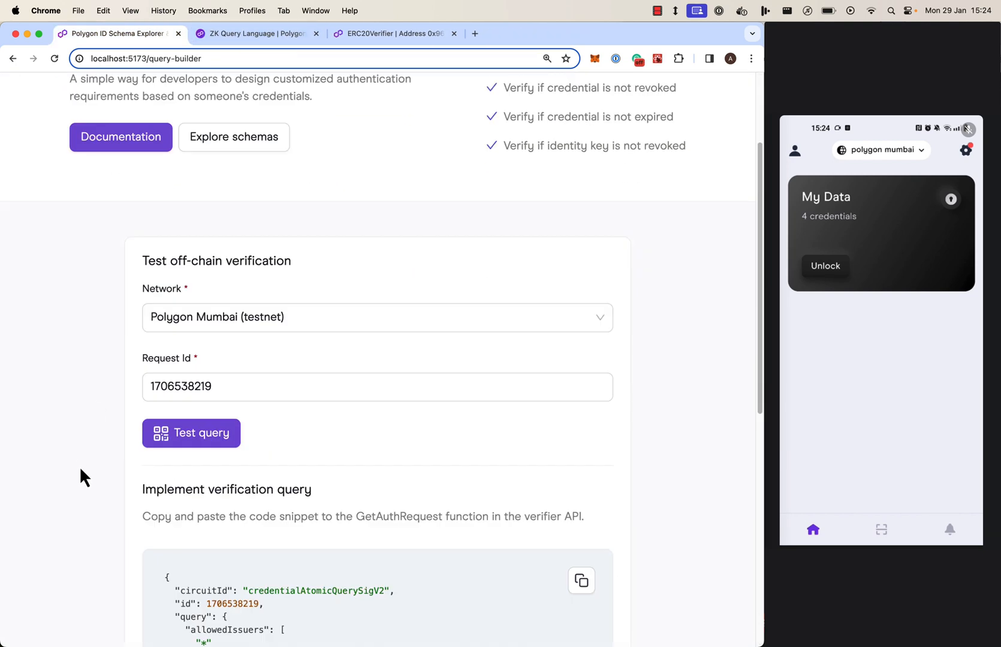
{"action": "left_click", "coordinate": [176, 372]}
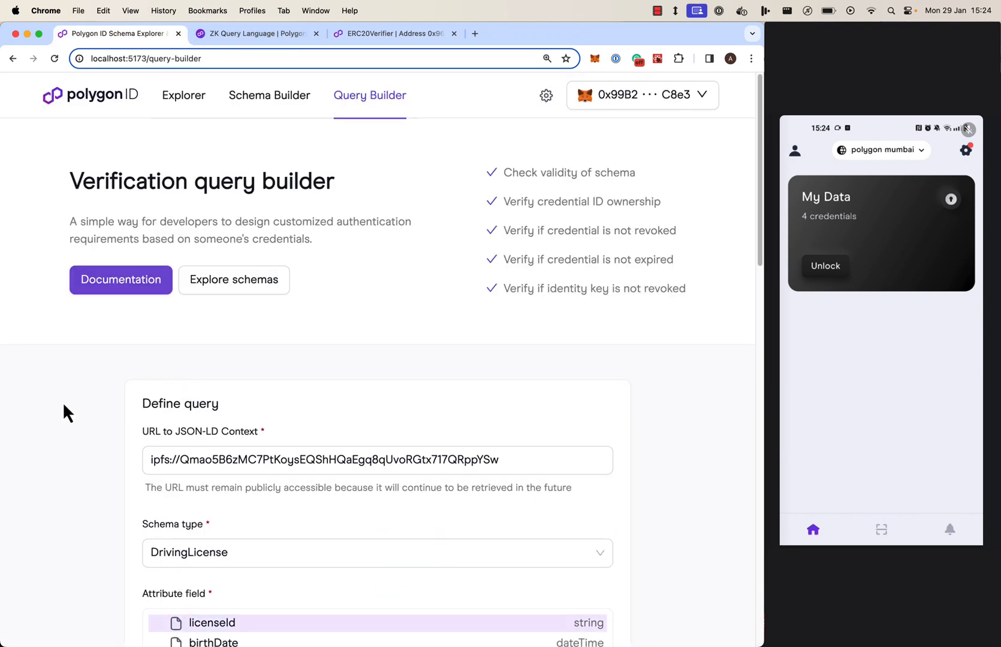
{"action": "scroll", "coordinate": [78, 411], "scroll_direction": "down", "scroll_amount": 10}
{"action": "left_click", "coordinate": [208, 377]}
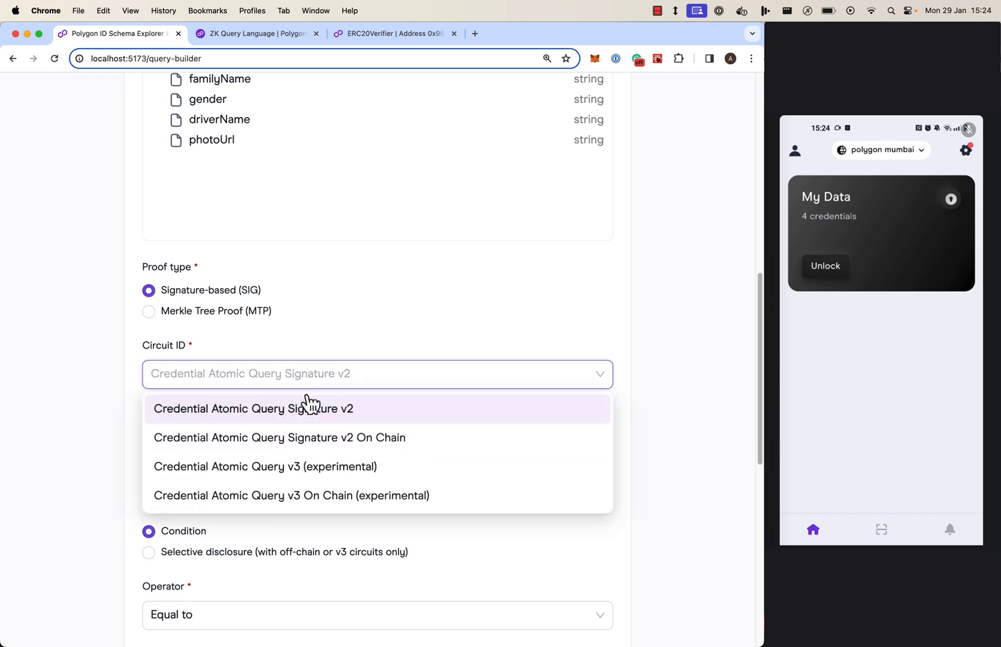
{"action": "left_click", "coordinate": [387, 438]}
For the on-chain circuit, set the operator to Equal to again and re-enter the license ID as attribute value.
{"action": "scroll", "coordinate": [89, 513], "scroll_direction": "down", "scroll_amount": 2}
{"action": "scroll", "coordinate": [86, 503], "scroll_direction": "down", "scroll_amount": 4}
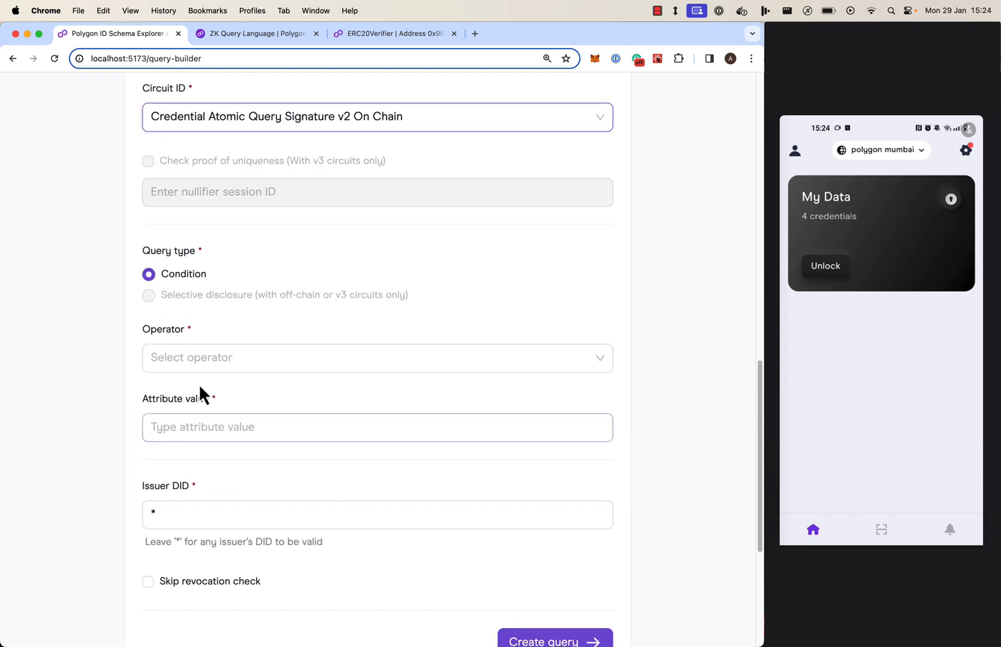
{"action": "left_click", "coordinate": [208, 366]}
{"action": "left_click", "coordinate": [202, 396]}
{"action": "left_click", "coordinate": [187, 435]}
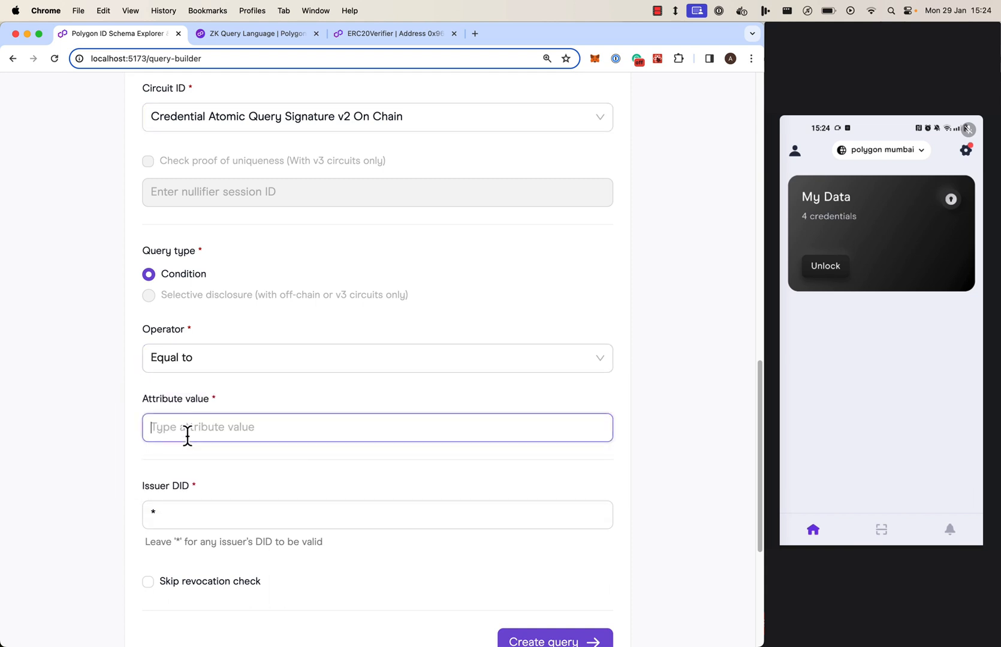
{"action": "type", "text": "12345"}
{"action": "left_click", "coordinate": [109, 446]}
Create the on-chain query and choose Polygon Mumbai (testnet) as the network, keeping the generated Request Id.
{"action": "scroll", "coordinate": [519, 623], "scroll_direction": "down", "scroll_amount": 4}
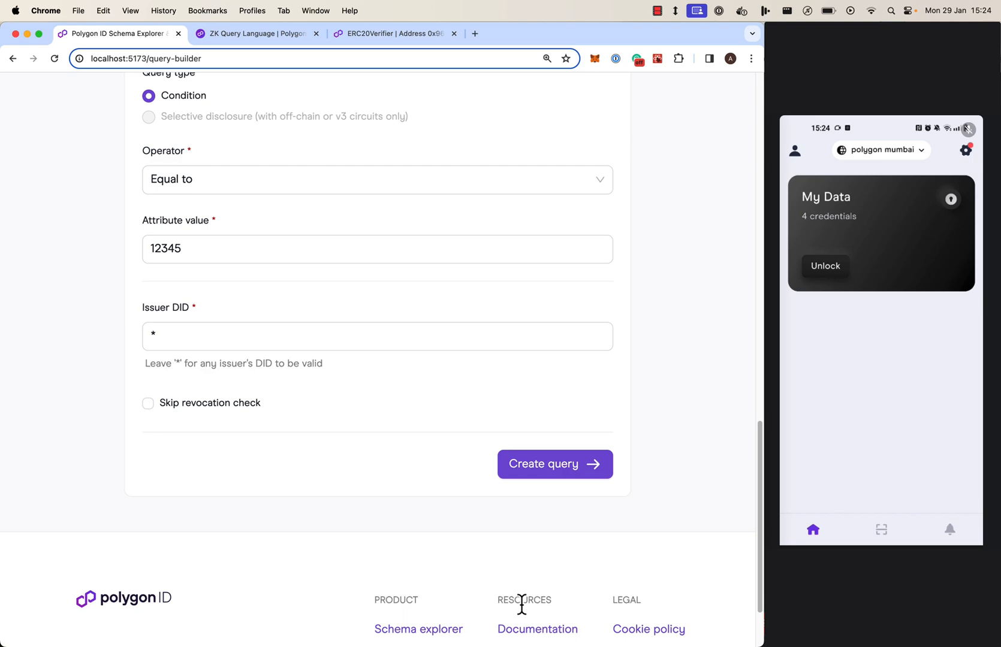
{"action": "left_click", "coordinate": [555, 477]}
{"action": "scroll", "coordinate": [654, 458], "scroll_direction": "down", "scroll_amount": 6}
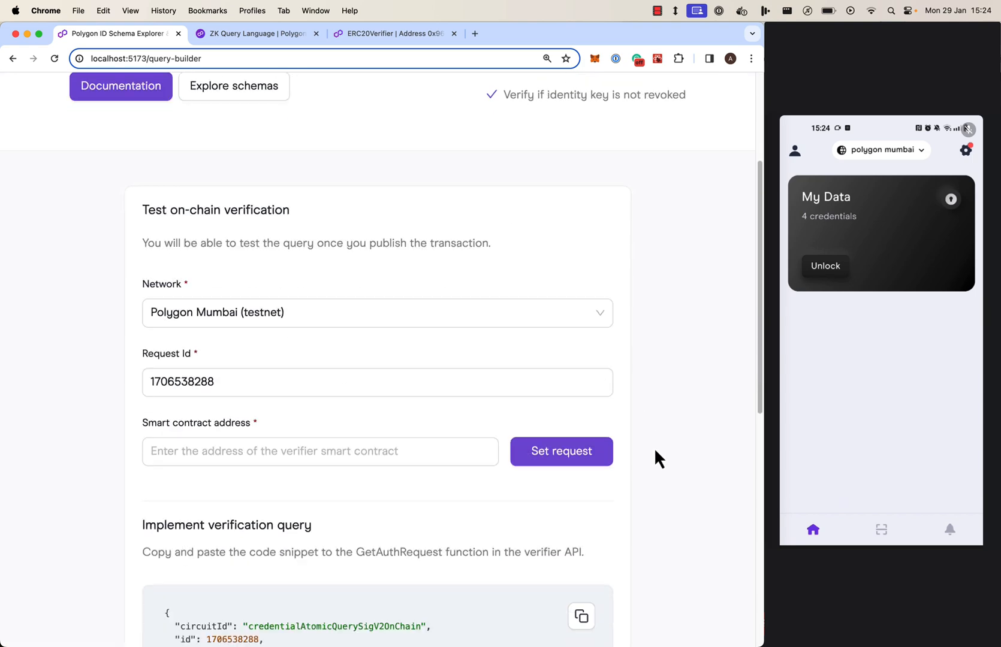
{"action": "left_click", "coordinate": [504, 174]}
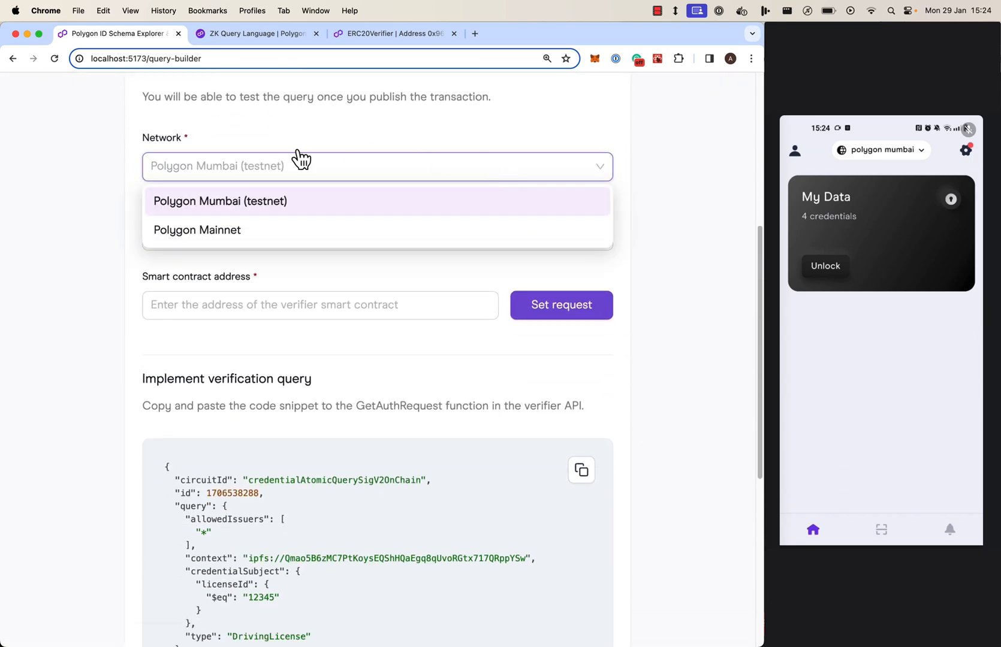
{"action": "left_click", "coordinate": [296, 209]}
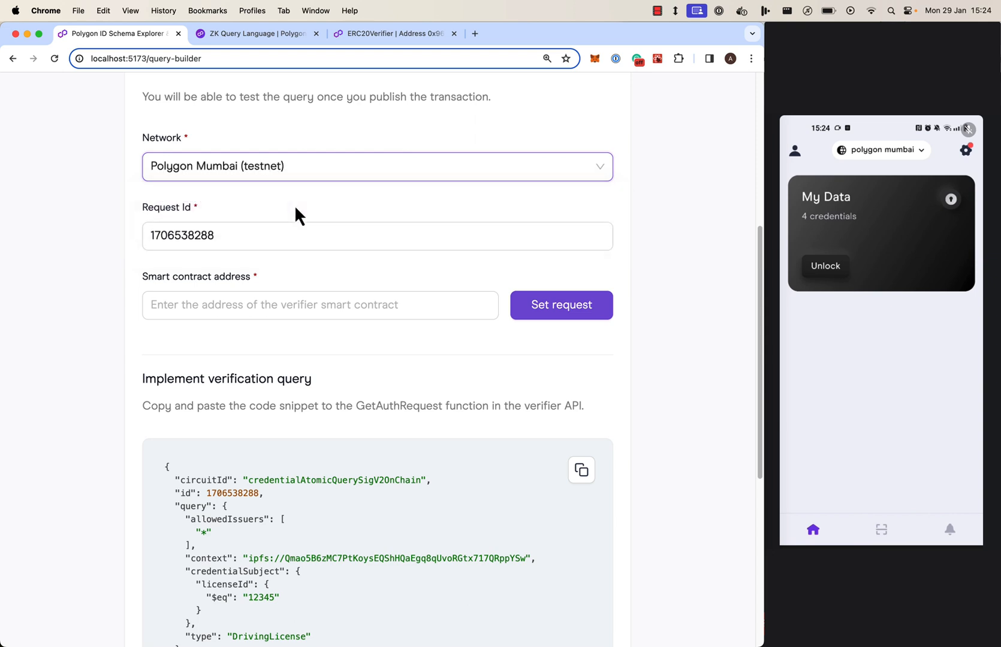
{"action": "double_click", "coordinate": [272, 235]}
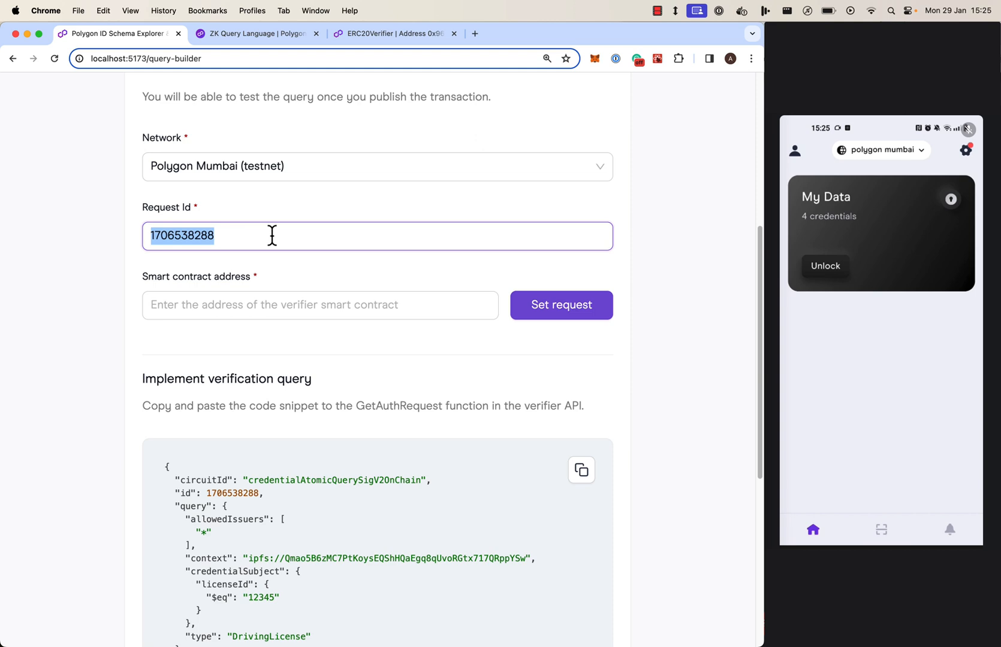
{"action": "left_click", "coordinate": [272, 235]}
{"action": "left_click", "coordinate": [65, 228]}
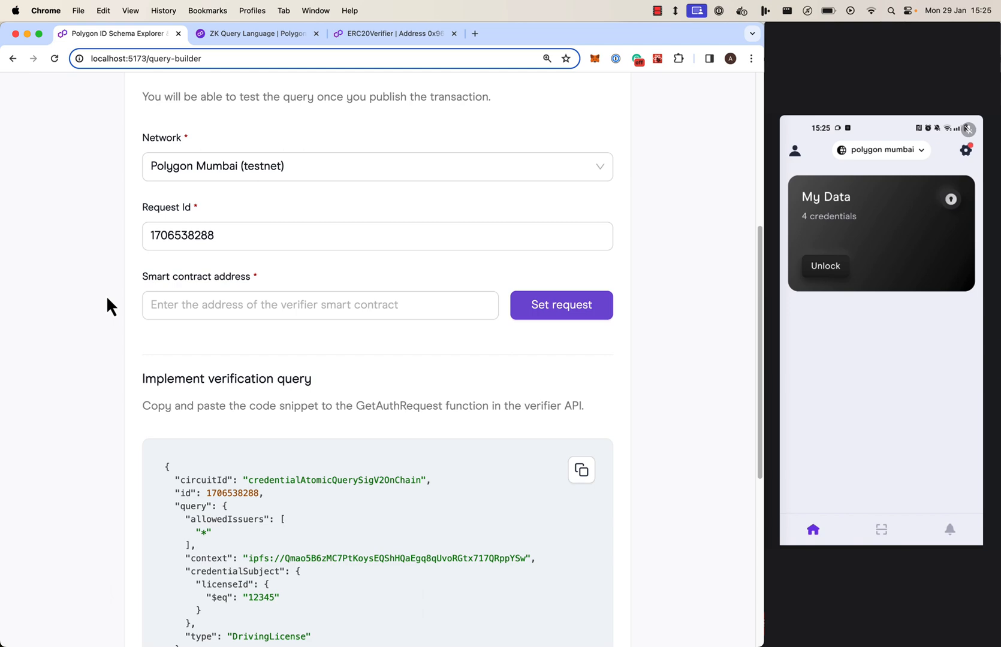
Copy the ERC20Verifier contract address from Polygonscan and enter 0x96c8c6d3E732622DEDe4DBcc97dA68A67Aa060F2 as the query's smart contract address.
{"action": "left_click", "coordinate": [389, 33]}
{"action": "left_click", "coordinate": [376, 179]}
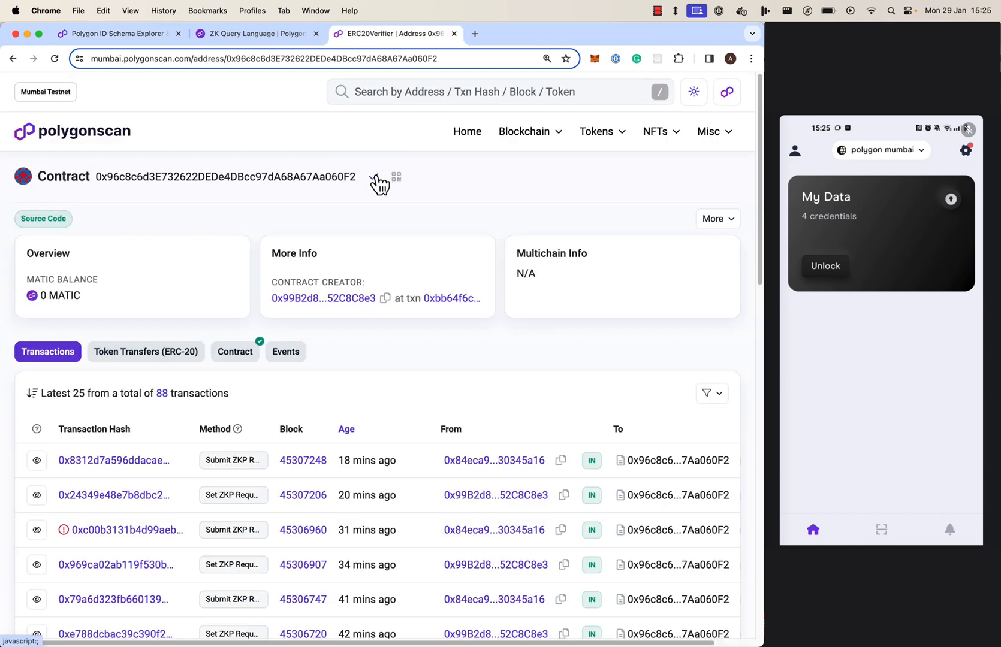
{"action": "left_click", "coordinate": [120, 34]}
{"action": "left_click", "coordinate": [200, 303]}
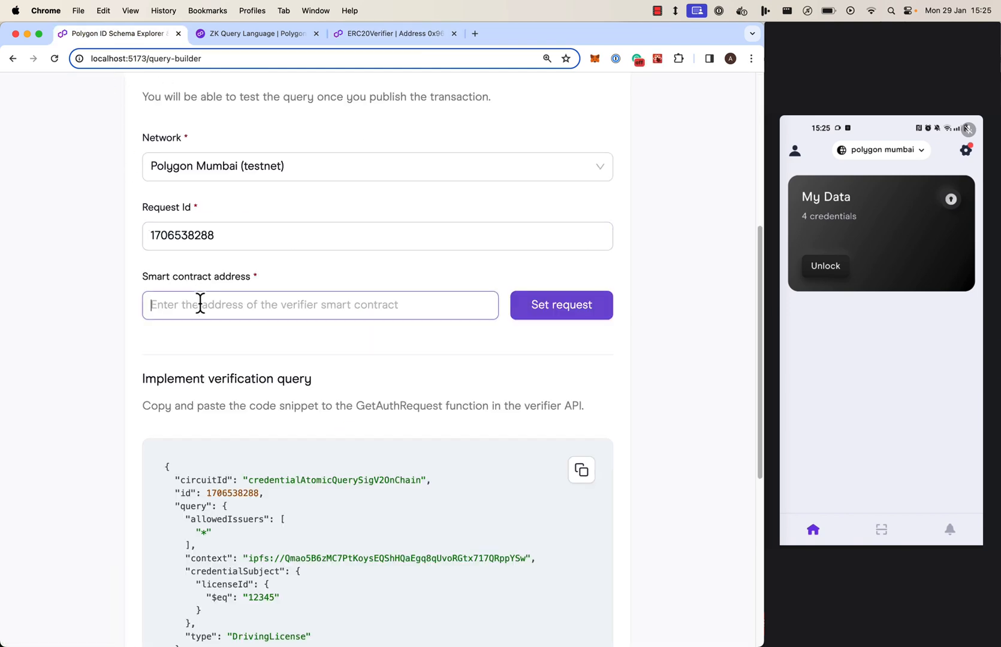
{"action": "type", "text": "0x96c8c6d3E732622DEDe4DBcc97dA68A67Aa060F2"}
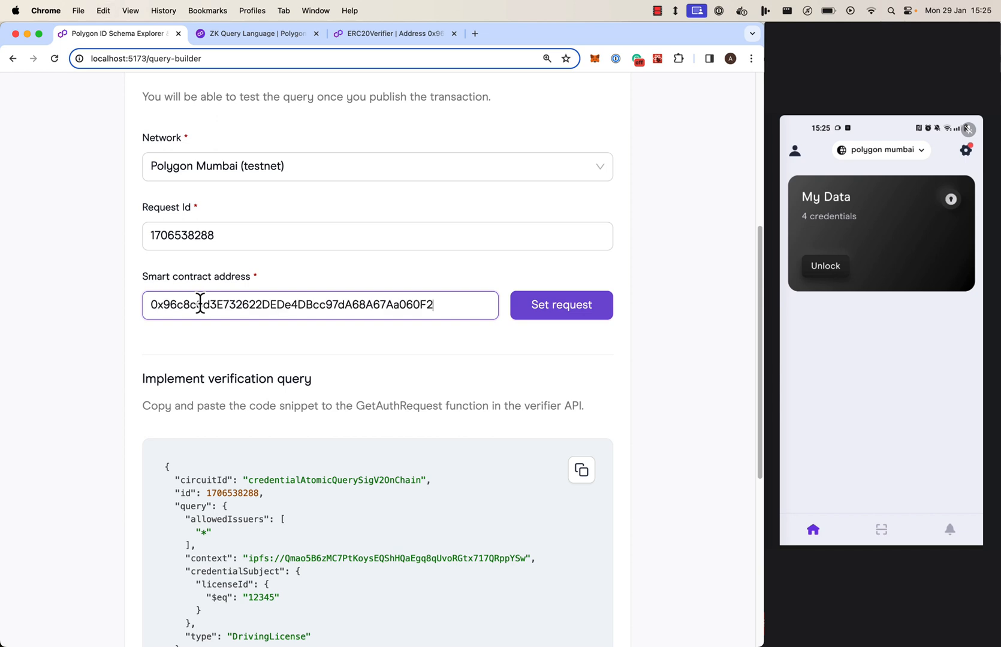
Submit the set request to the verifier contract and confirm the transaction in MetaMask.
{"action": "left_click", "coordinate": [564, 313]}
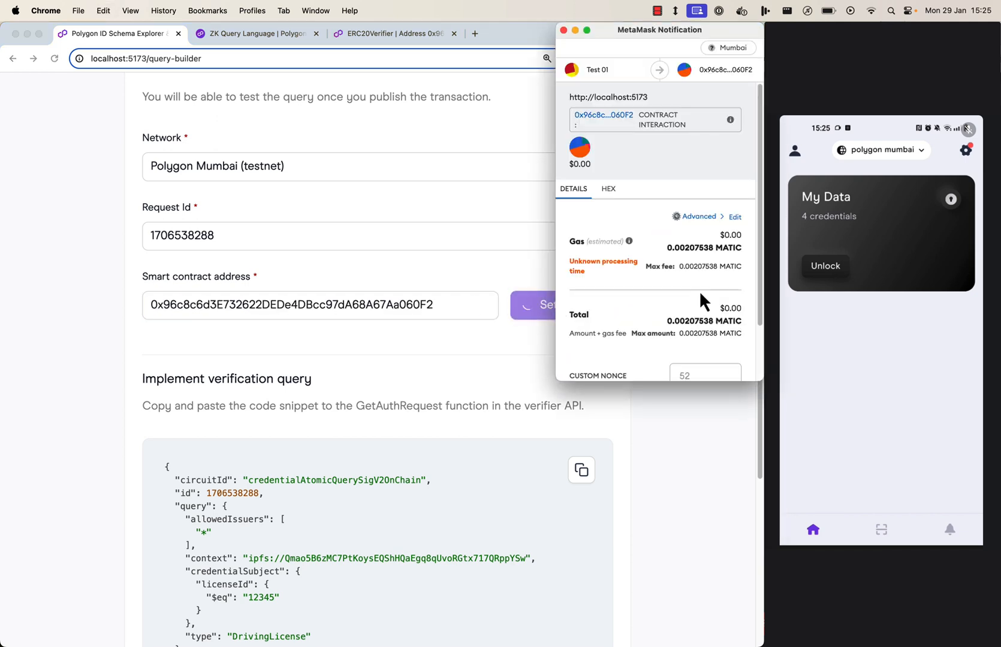
{"action": "scroll", "coordinate": [699, 290], "scroll_direction": "down", "scroll_amount": 5}
{"action": "left_click", "coordinate": [701, 367]}
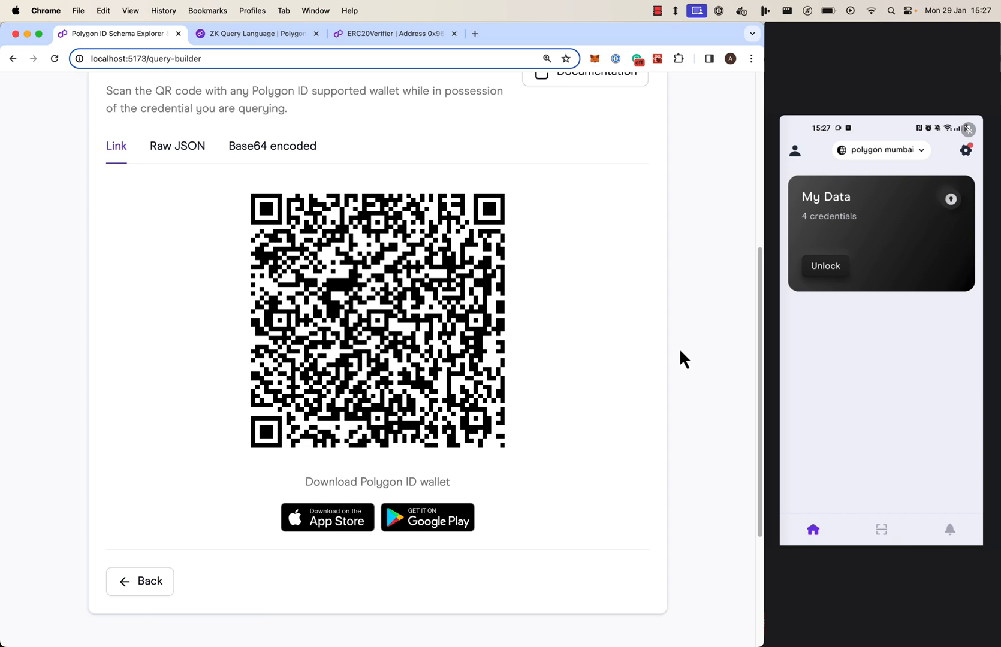
Refresh the ERC20Verifier contract's transaction list on Polygonscan and open its two latest transactions in separate browser tabs.
{"action": "left_click", "coordinate": [401, 40]}
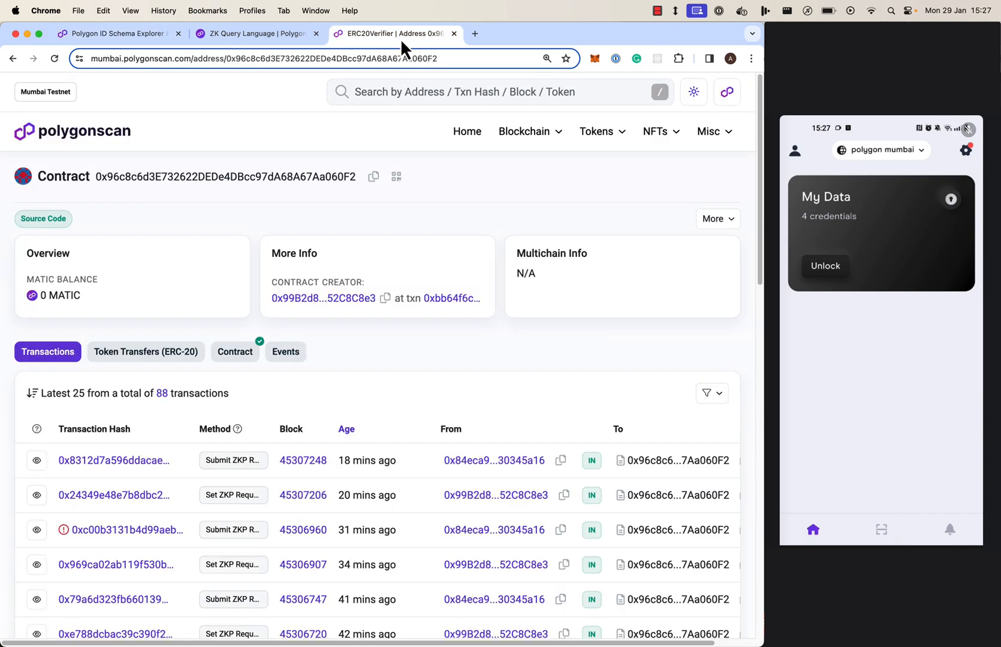
{"action": "left_click", "coordinate": [54, 58]}
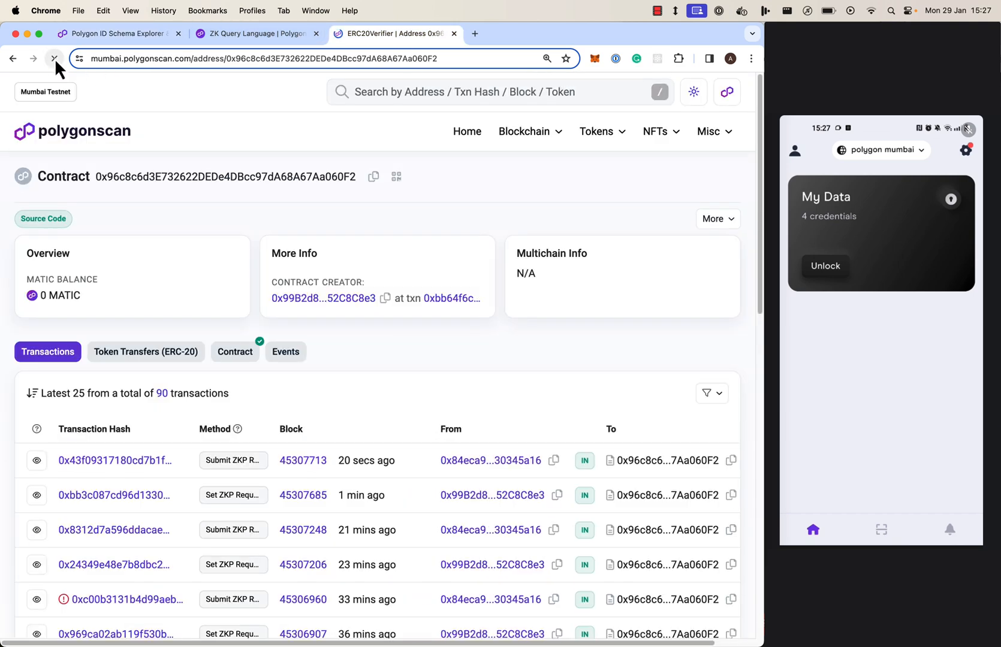
{"action": "left_click", "coordinate": [139, 495], "text": "super"}
{"action": "left_click", "coordinate": [135, 461], "text": "super"}
Examine the called function in the Set ZKP Request and Submit ZKP Response transactions and return to the start of the query builder page.
{"action": "left_click", "coordinate": [496, 35]}
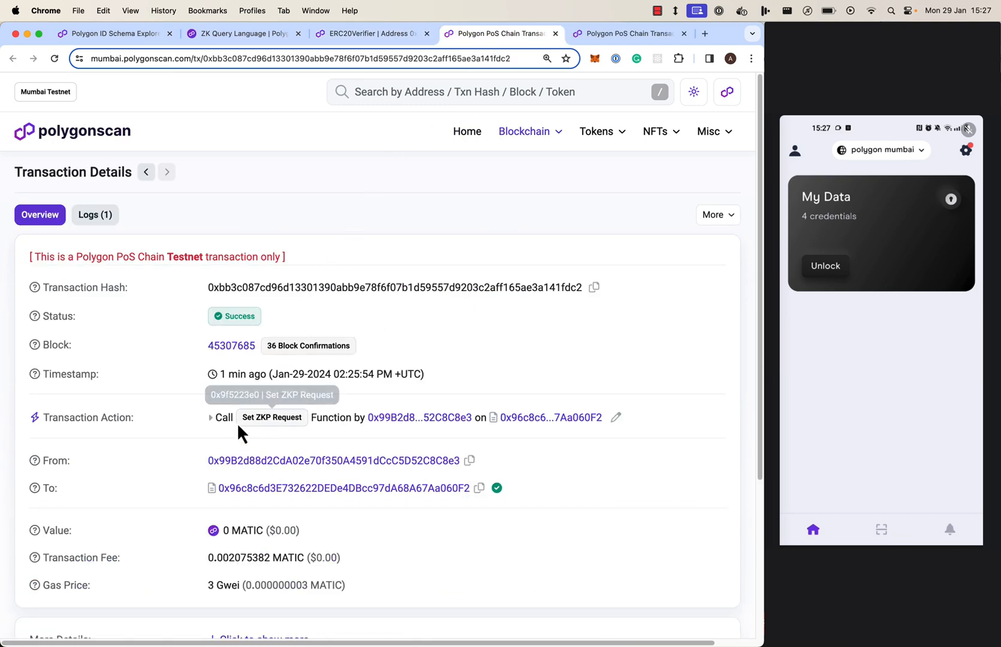
{"action": "left_click_drag", "start_coordinate": [241, 418], "coordinate": [300, 423]}
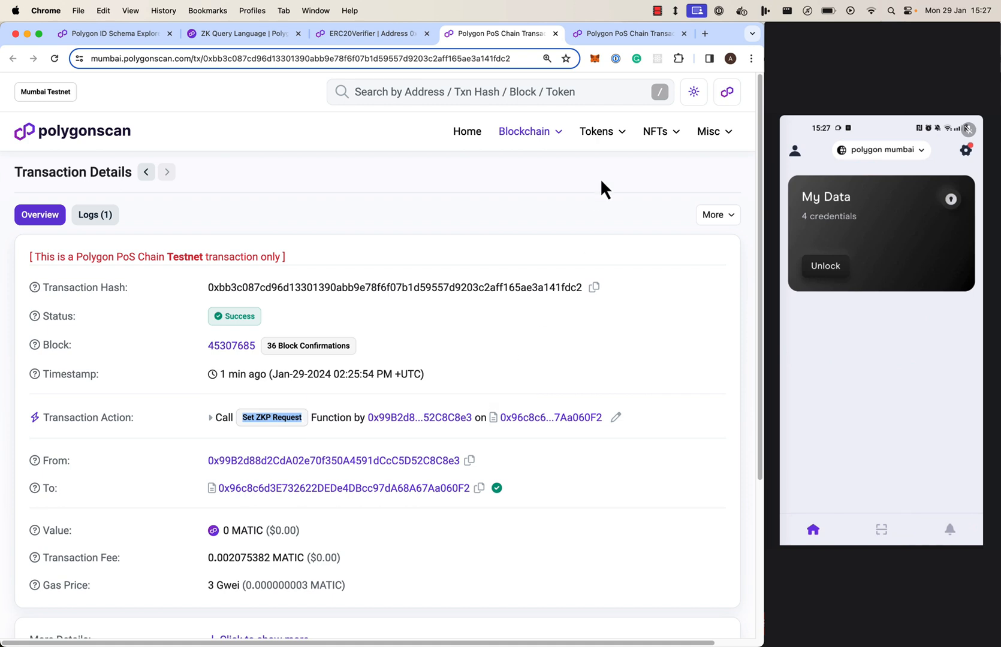
{"action": "left_click", "coordinate": [626, 33]}
{"action": "left_click_drag", "start_coordinate": [235, 421], "coordinate": [321, 423]}
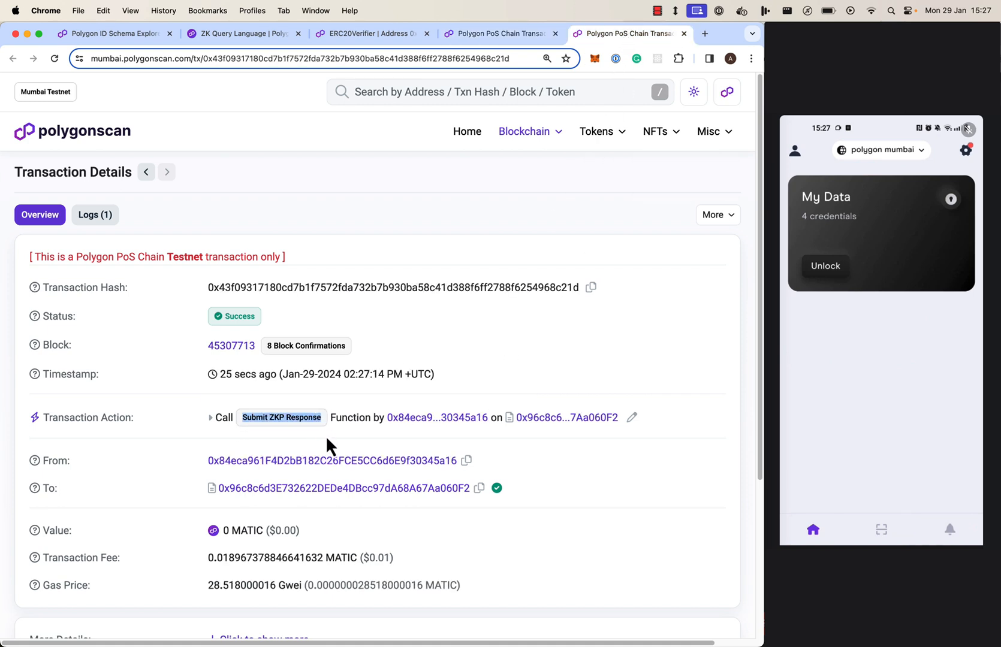
{"action": "left_click", "coordinate": [125, 37]}
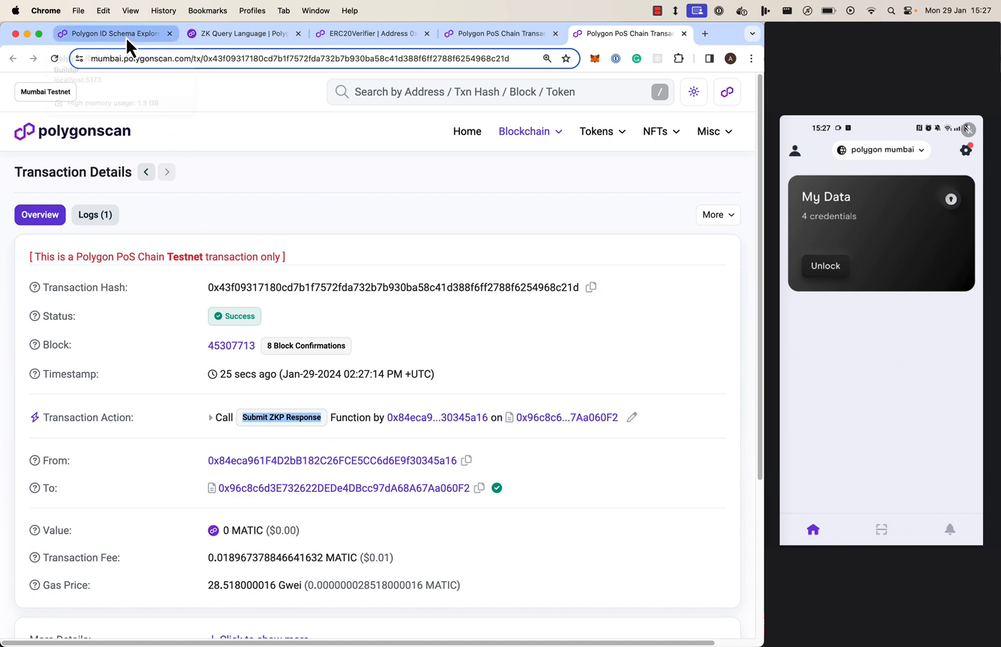
{"action": "scroll", "coordinate": [174, 303], "scroll_direction": "up", "scroll_amount": 4}
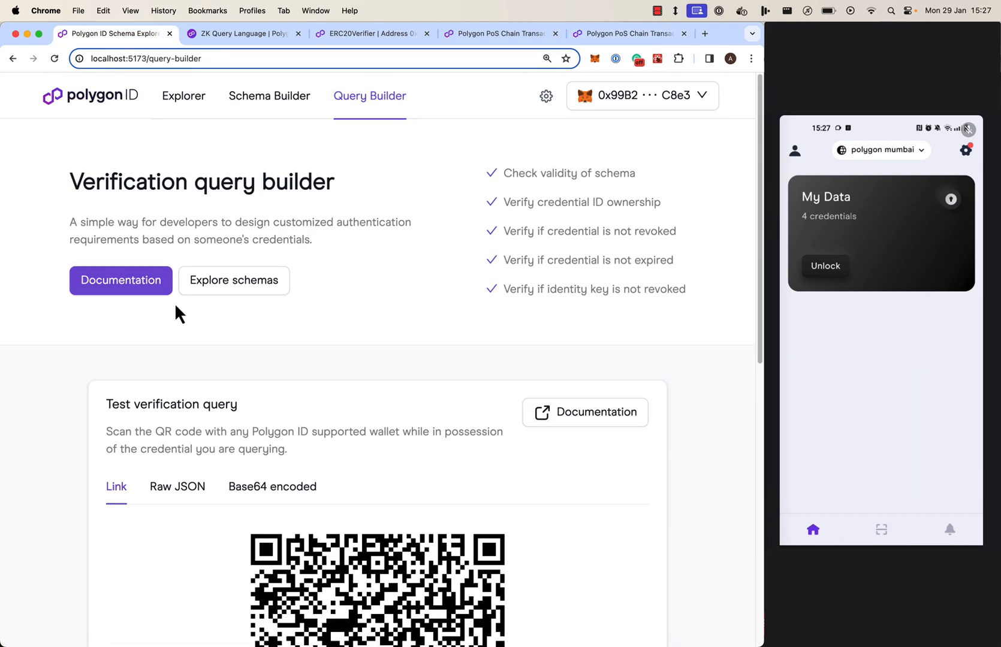